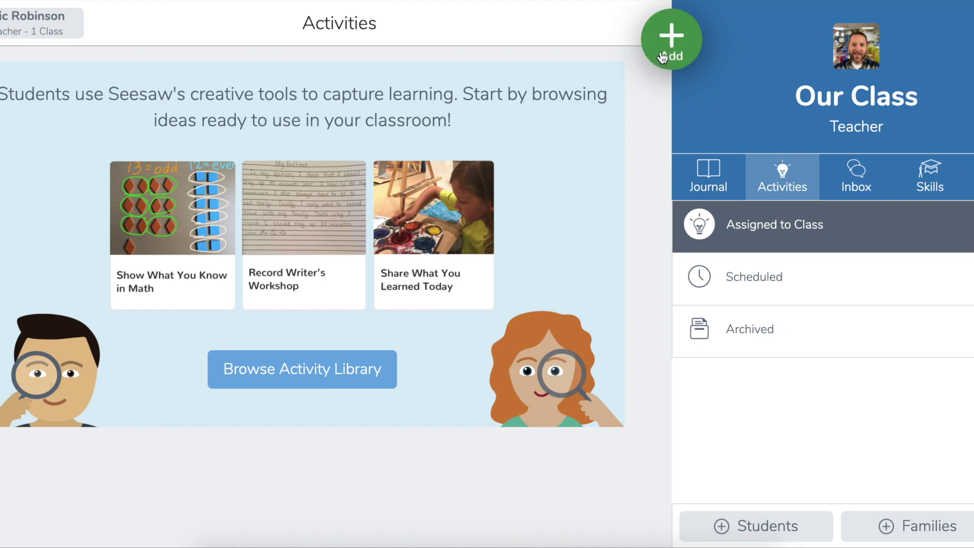
Start assigning the "Curious Moment: What Can You Create?" activity from My Library.
click(665, 54)
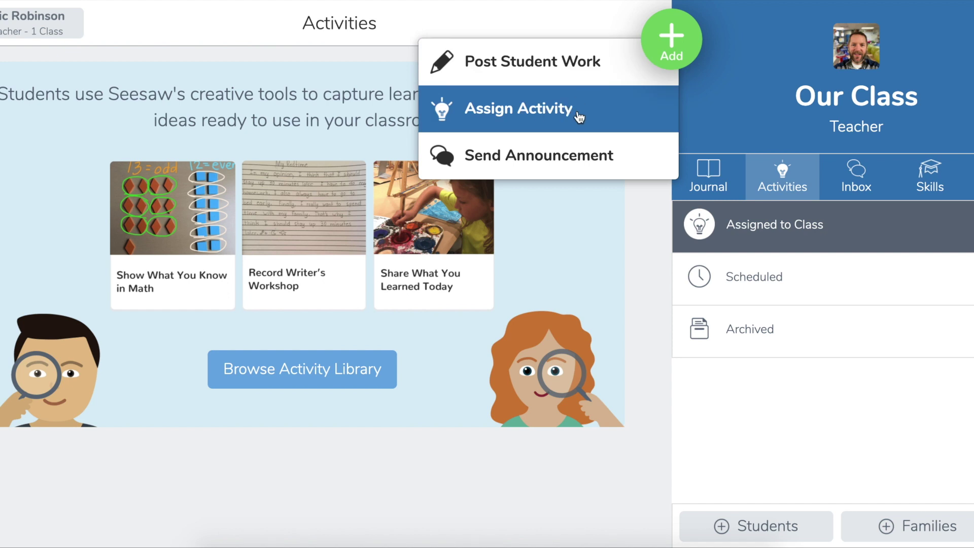
click(541, 113)
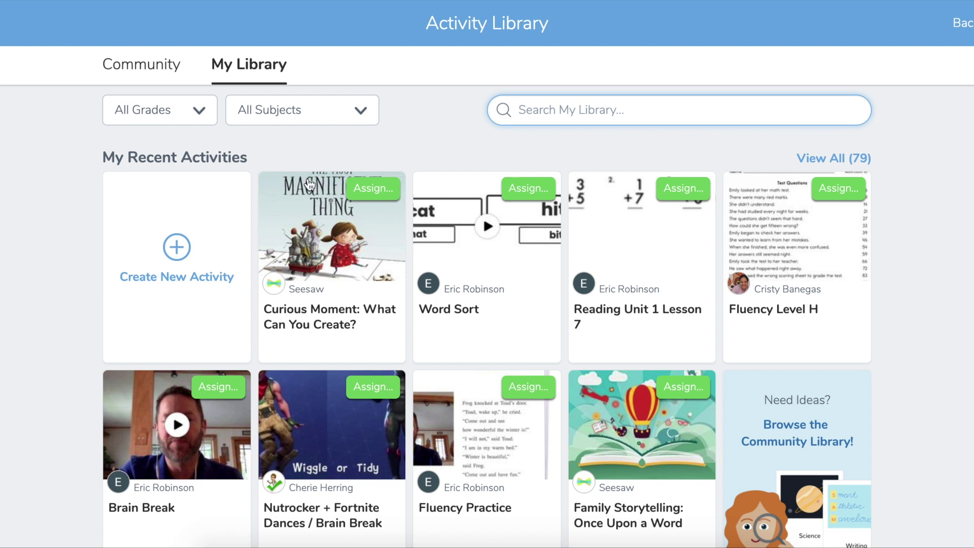
click(365, 188)
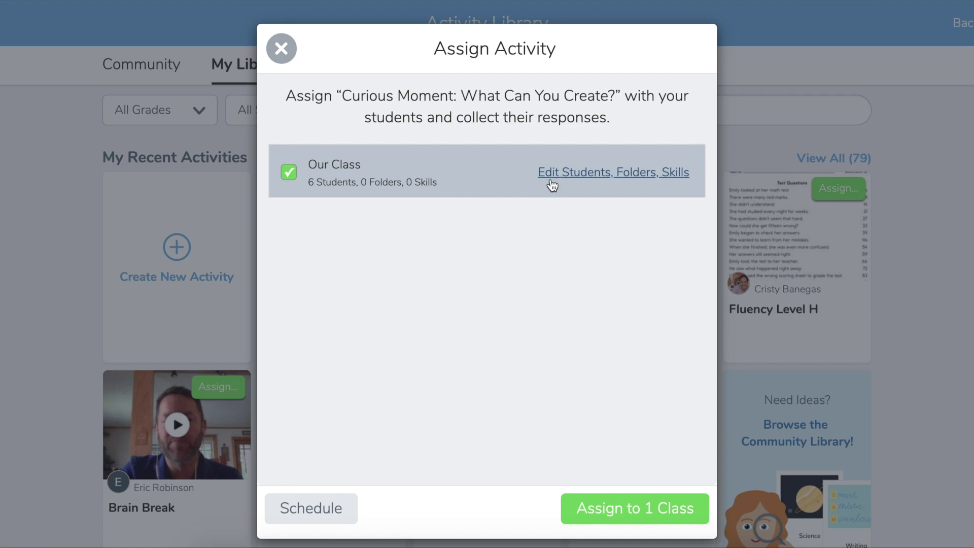
Limit the assignment in Our Class to the three students with the ladybug, dolphin and boar icons.
click(567, 175)
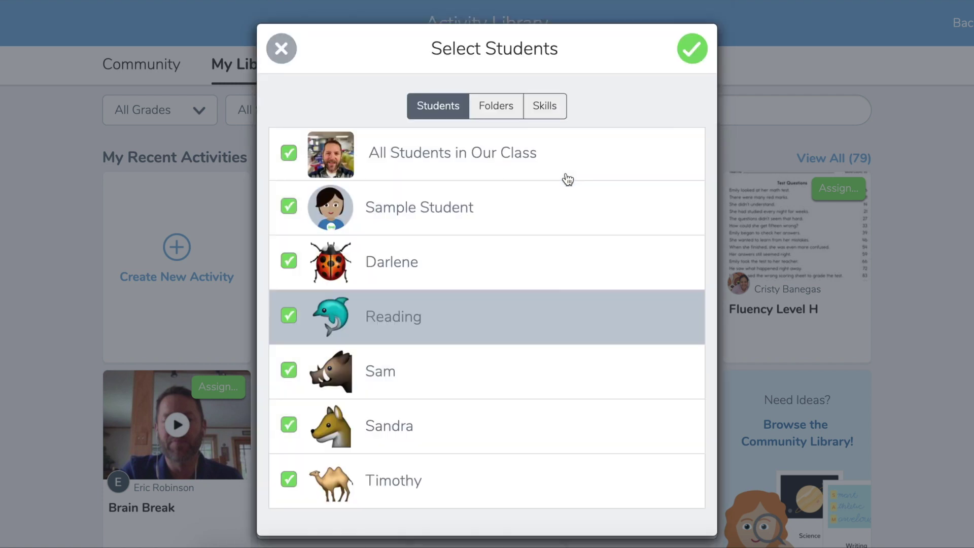
click(485, 157)
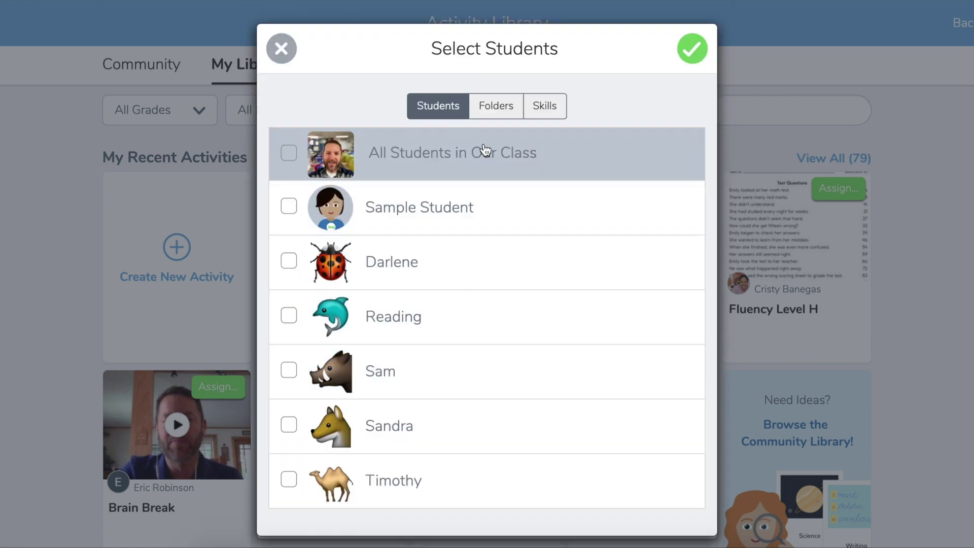
click(461, 259)
click(460, 312)
click(446, 372)
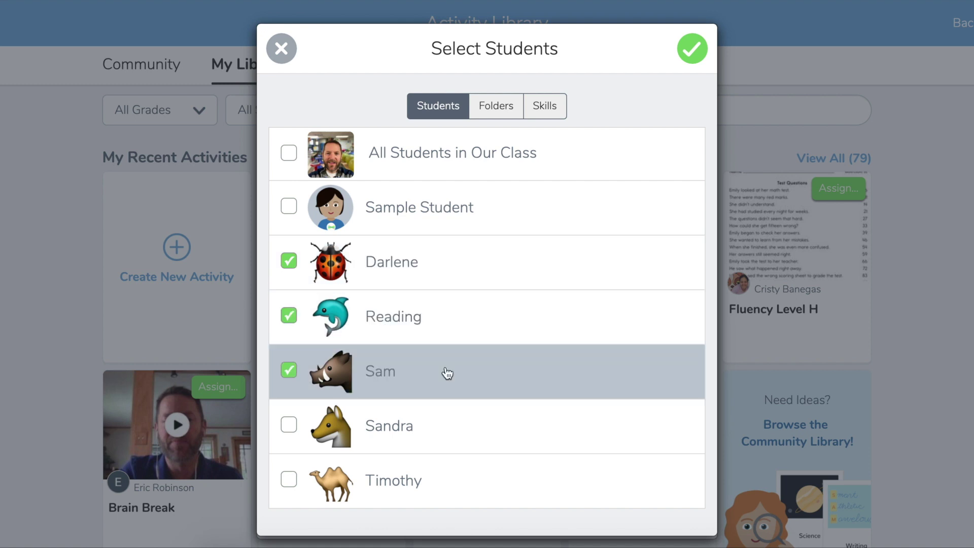
click(497, 109)
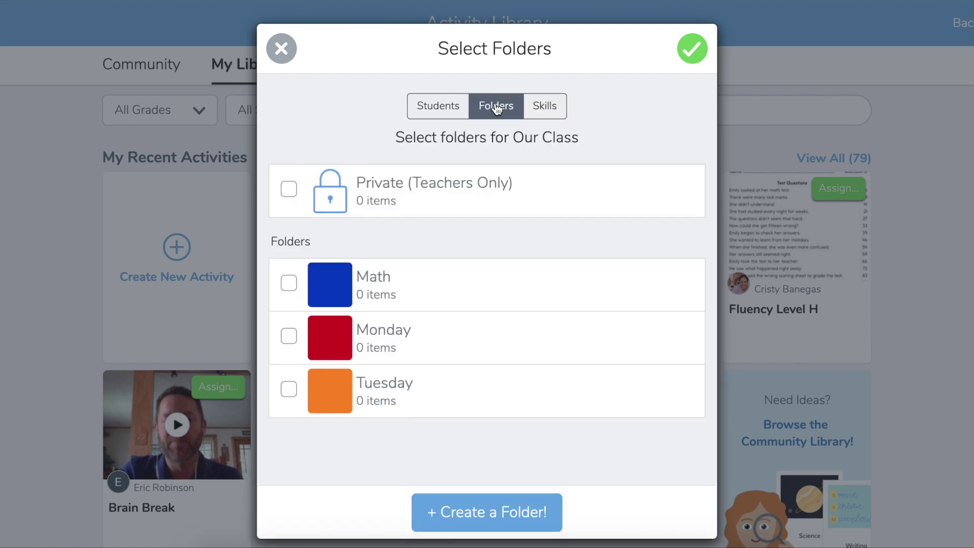
click(370, 333)
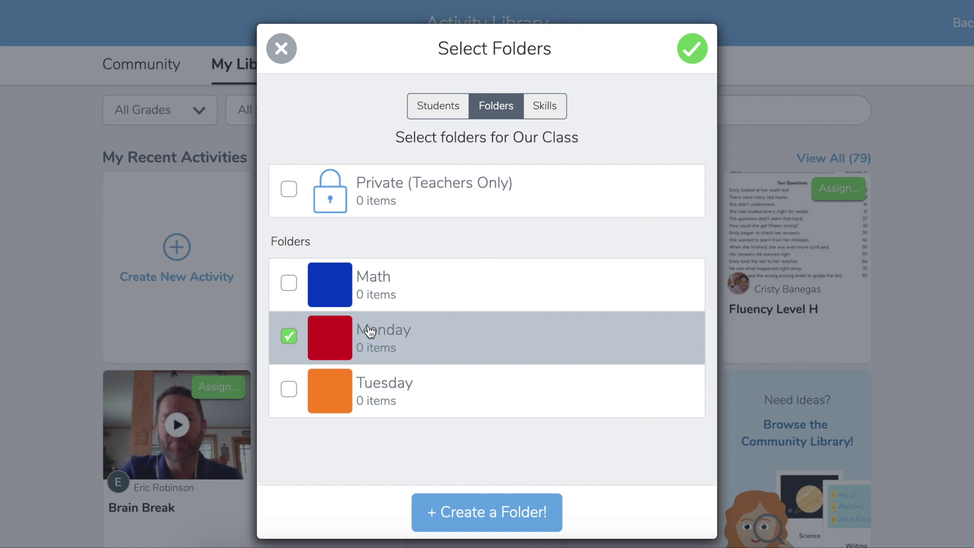
click(424, 361)
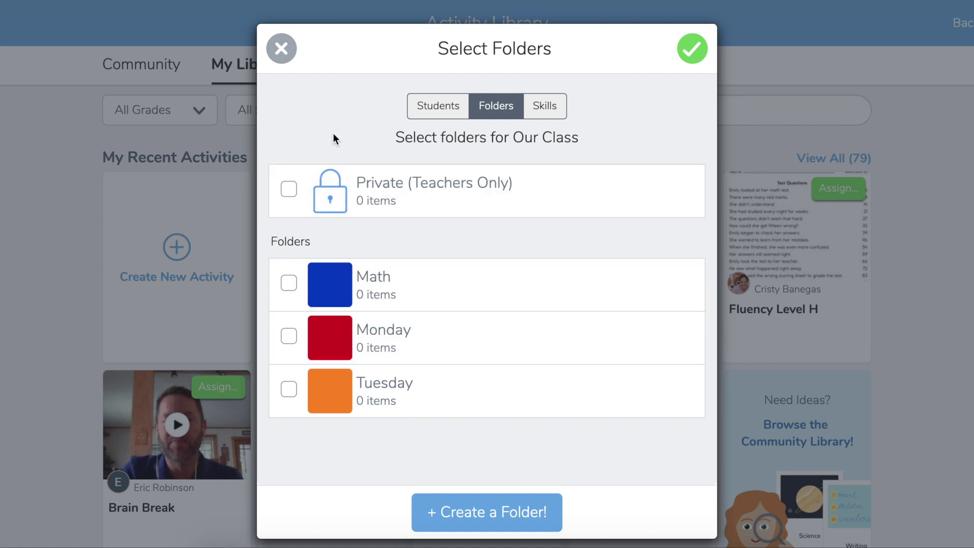
Confirm the student selection, assign the activity to one class and dismiss the assignment summary.
click(691, 55)
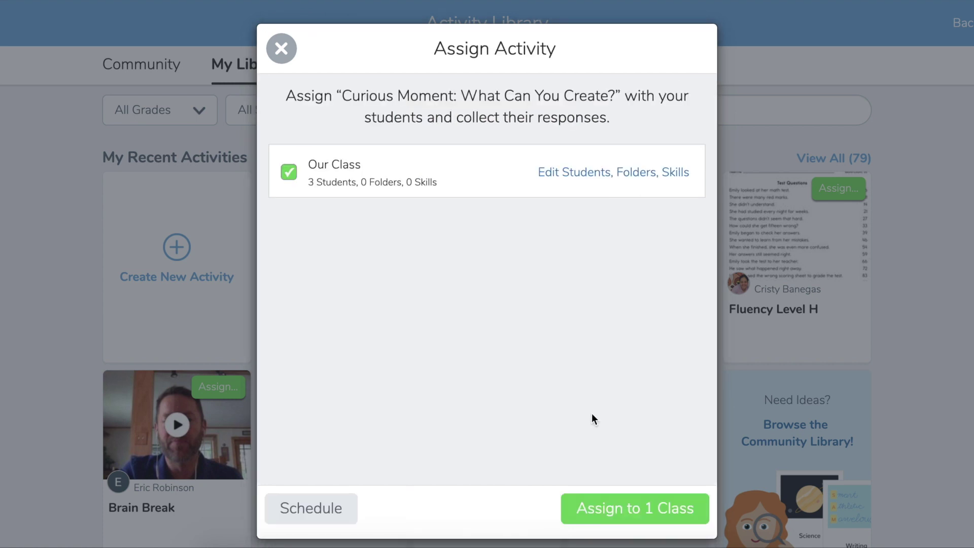
click(625, 507)
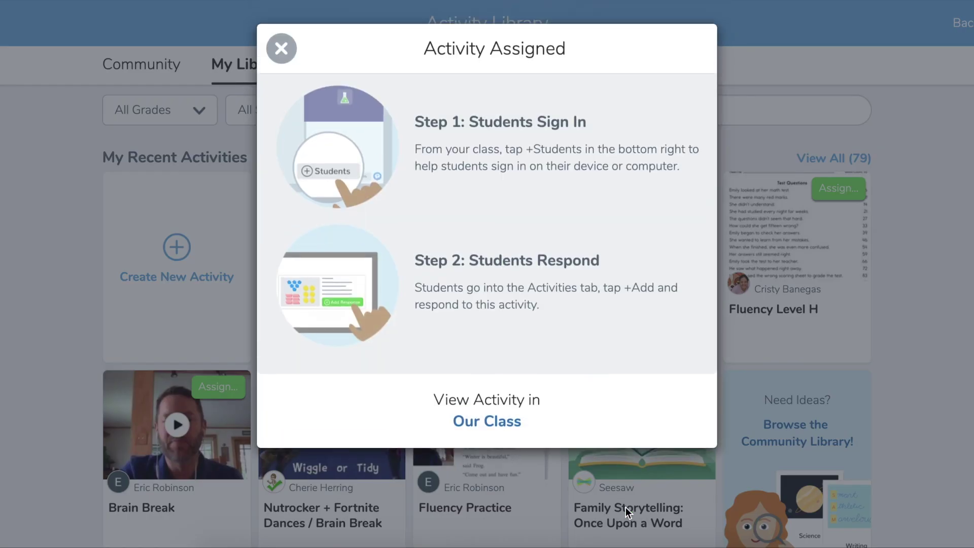
click(281, 49)
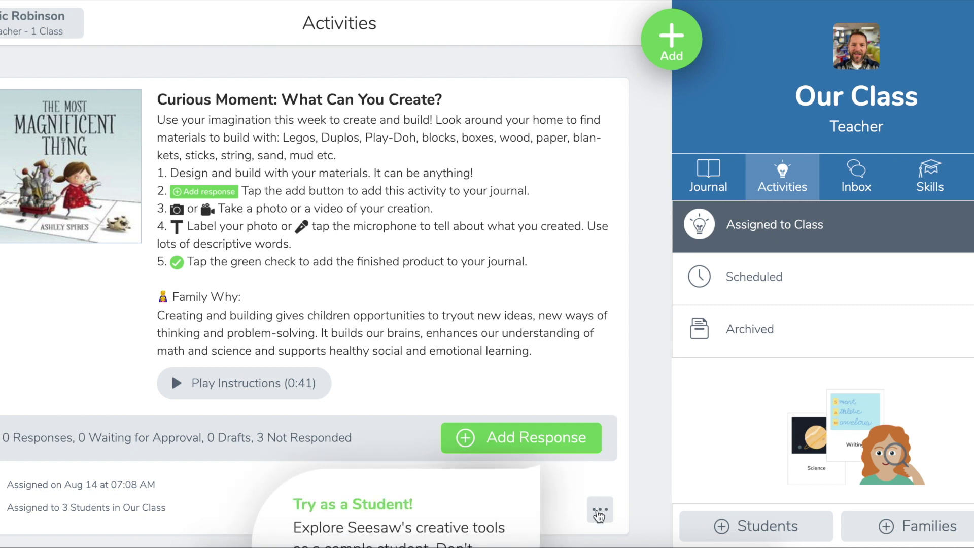
View the student link sharing options for the assigned Curious Moment activity.
click(599, 513)
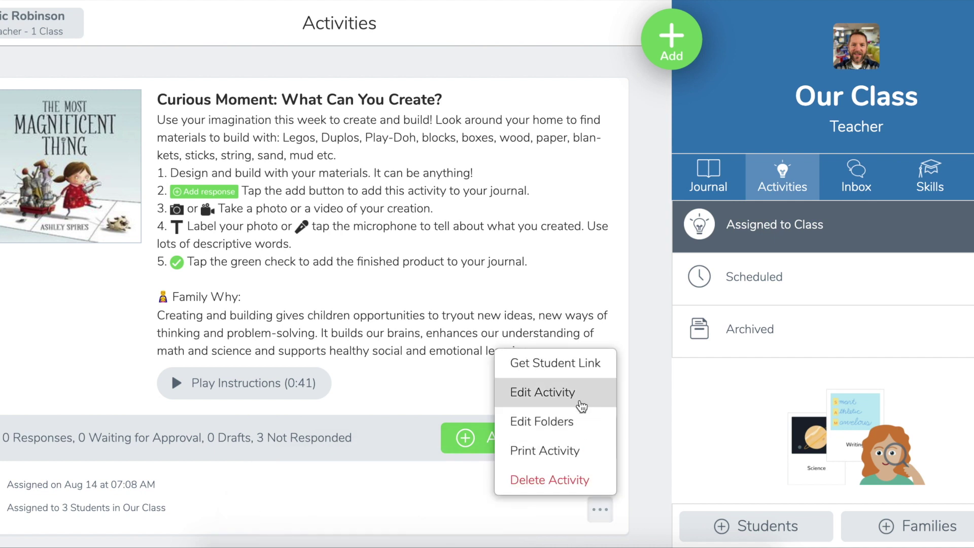
click(578, 364)
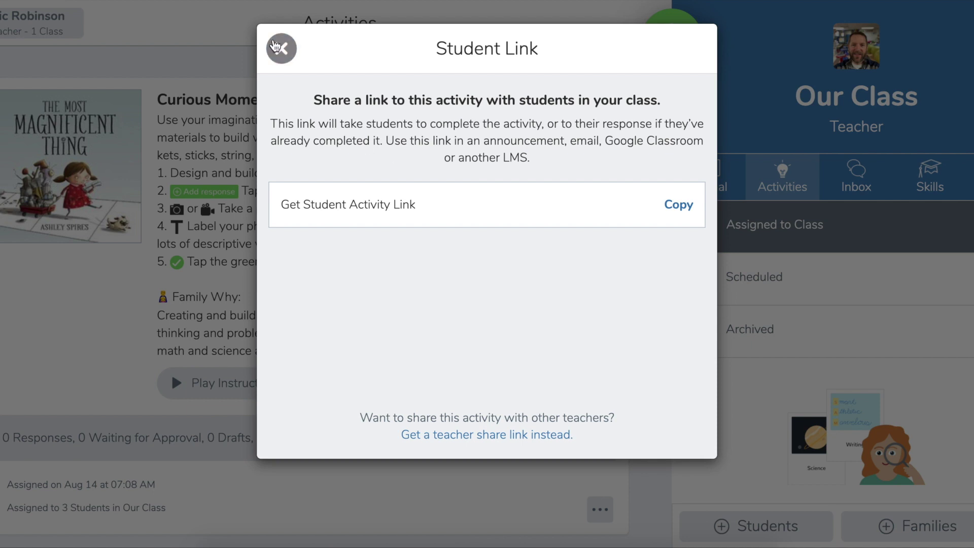
click(281, 48)
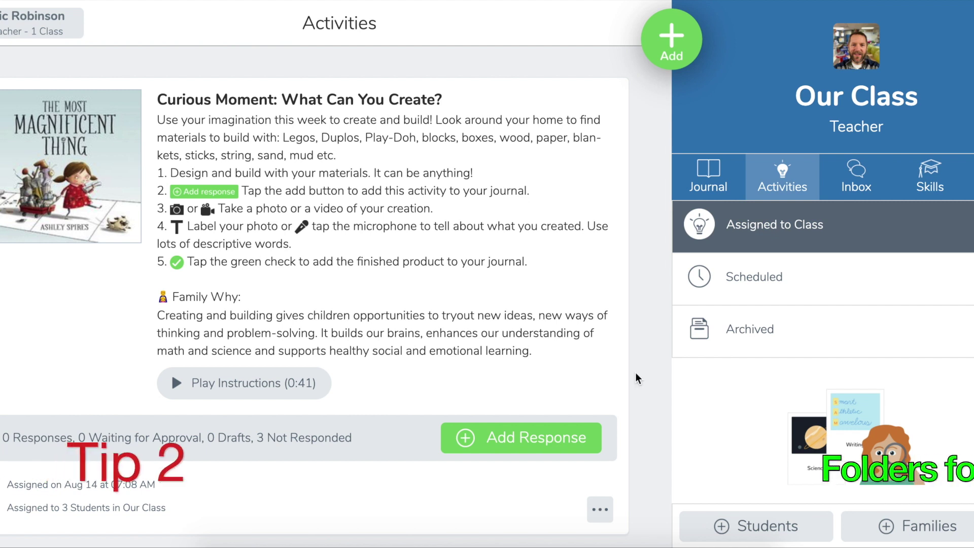
Put the assigned Curious Moment activity in the Monday folder.
click(601, 511)
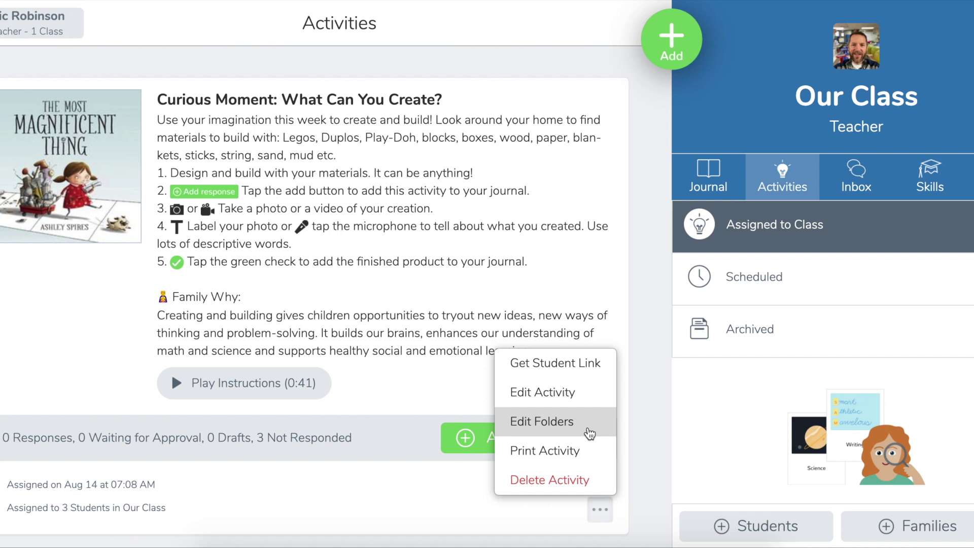
click(585, 431)
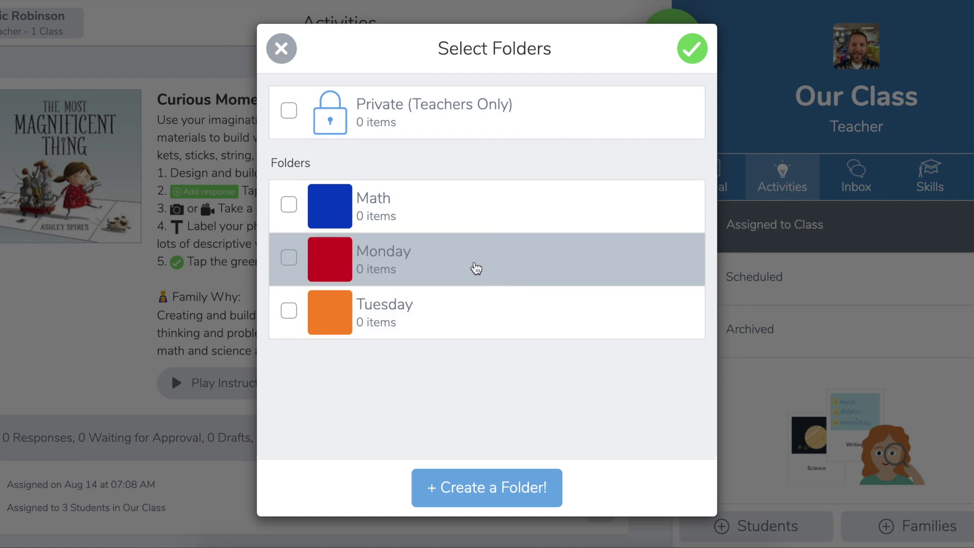
click(476, 268)
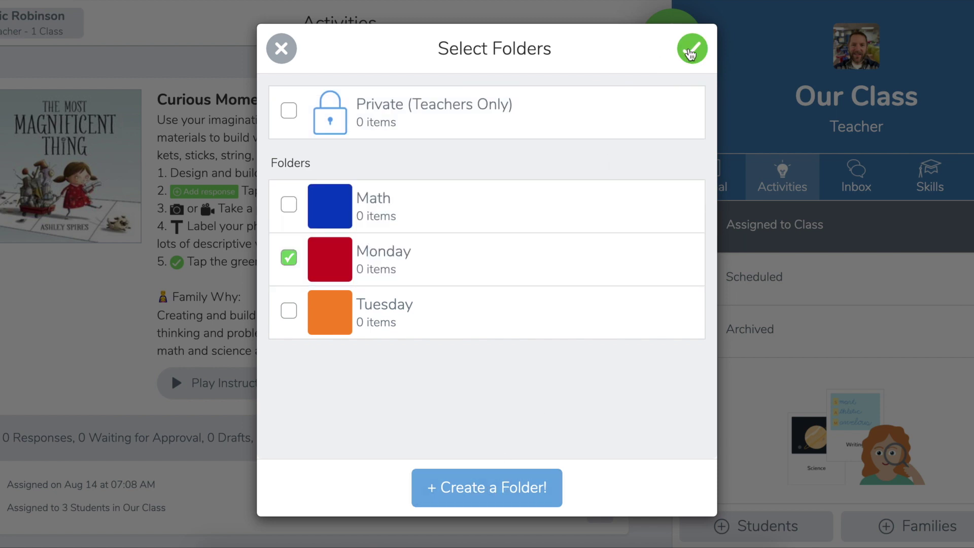
click(692, 53)
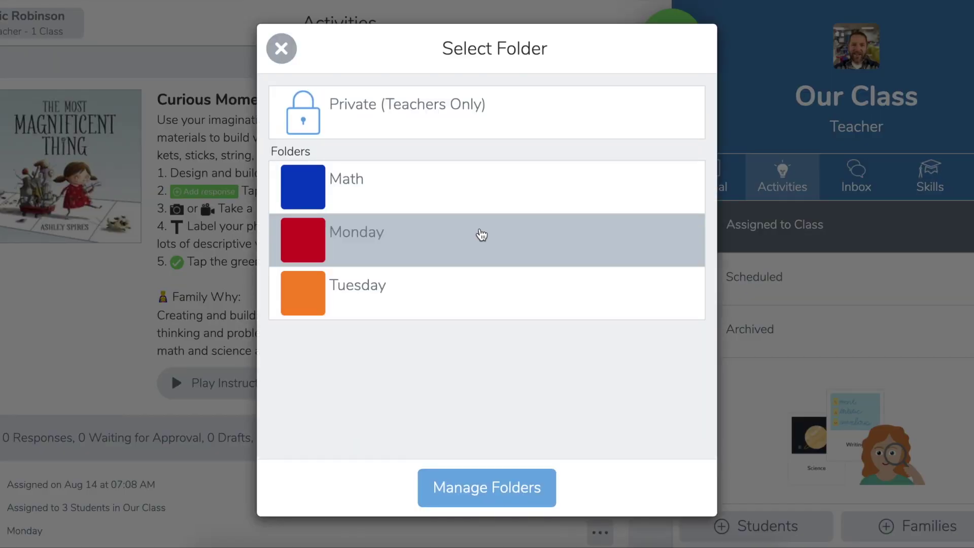
View the class activities in the Monday folder, remove the filter and look at the scheduled activities.
click(439, 240)
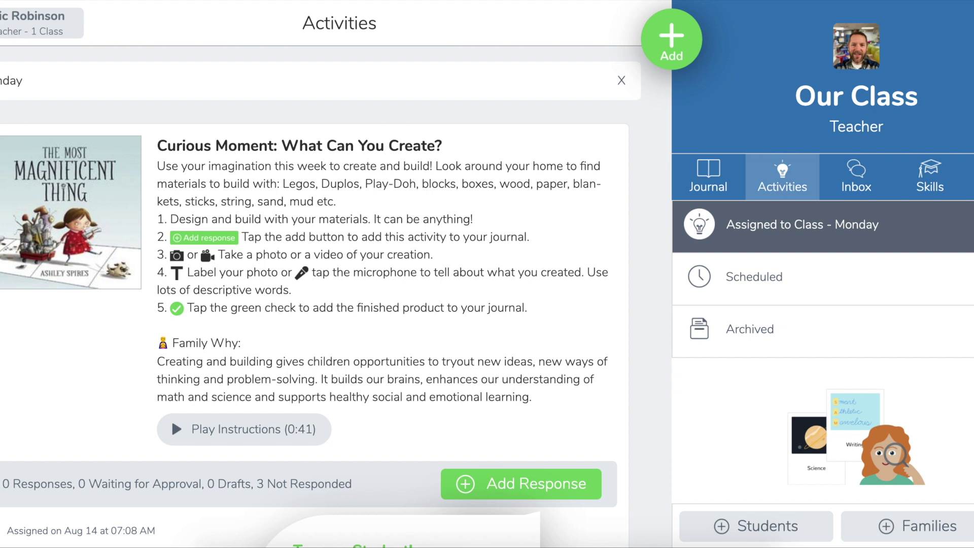
click(621, 82)
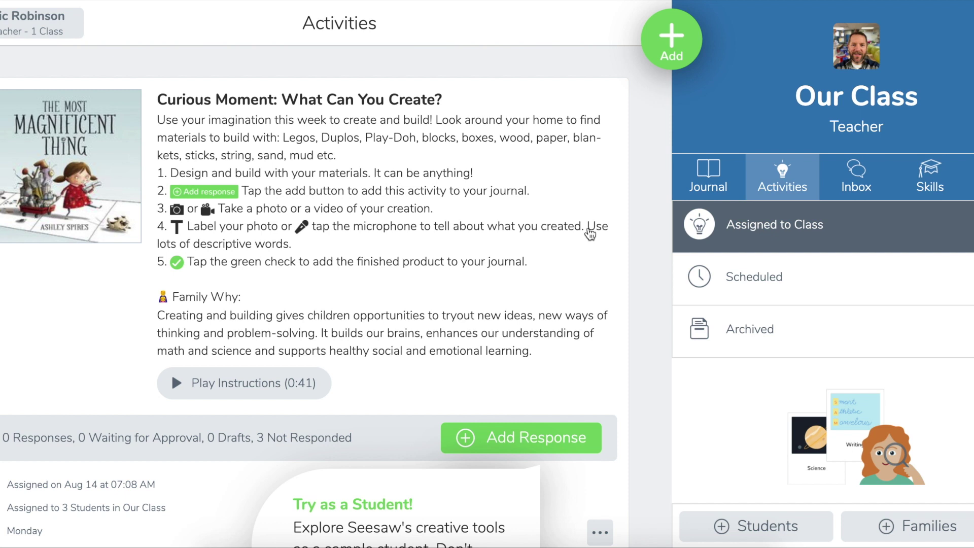
click(749, 297)
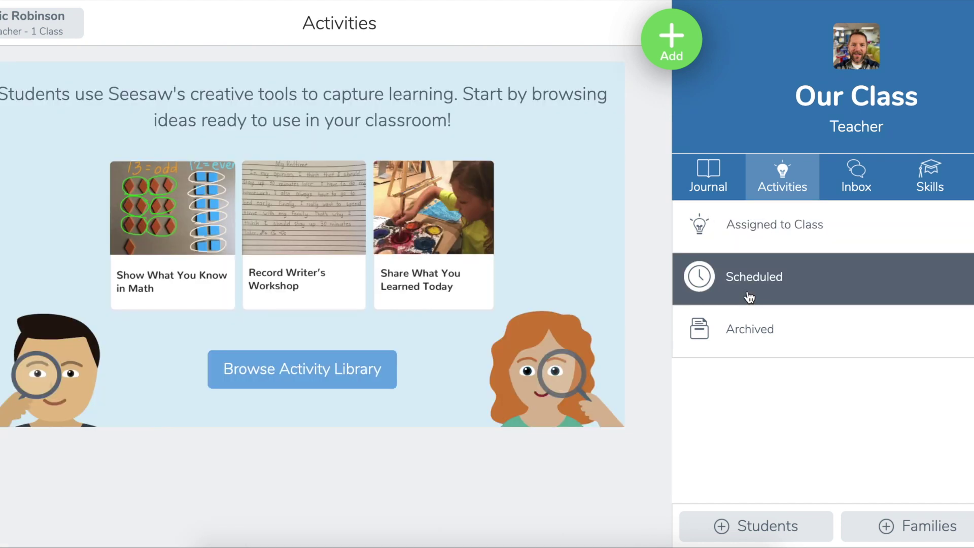
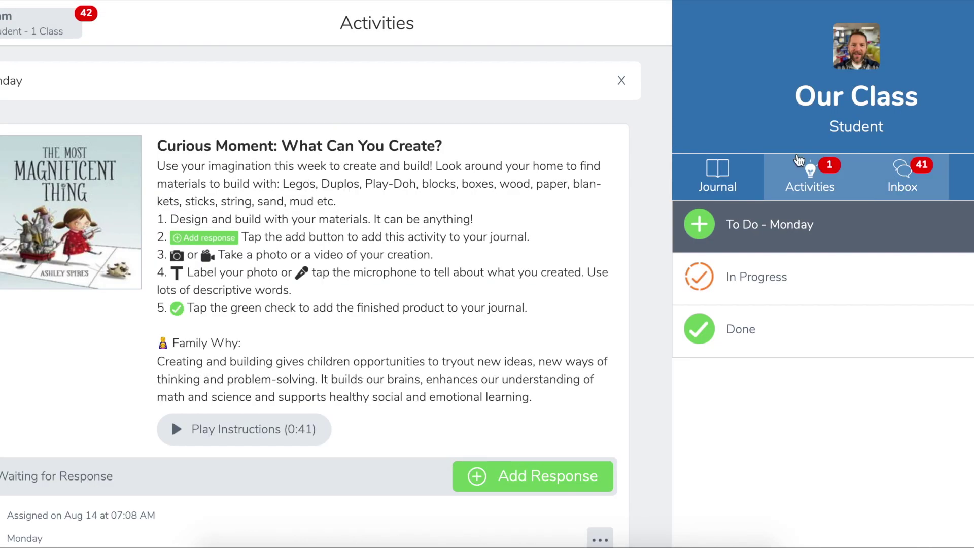
Clear the Monday filter from the student's to-do activities and view the extra options of the Handwriting Practice activity.
click(621, 81)
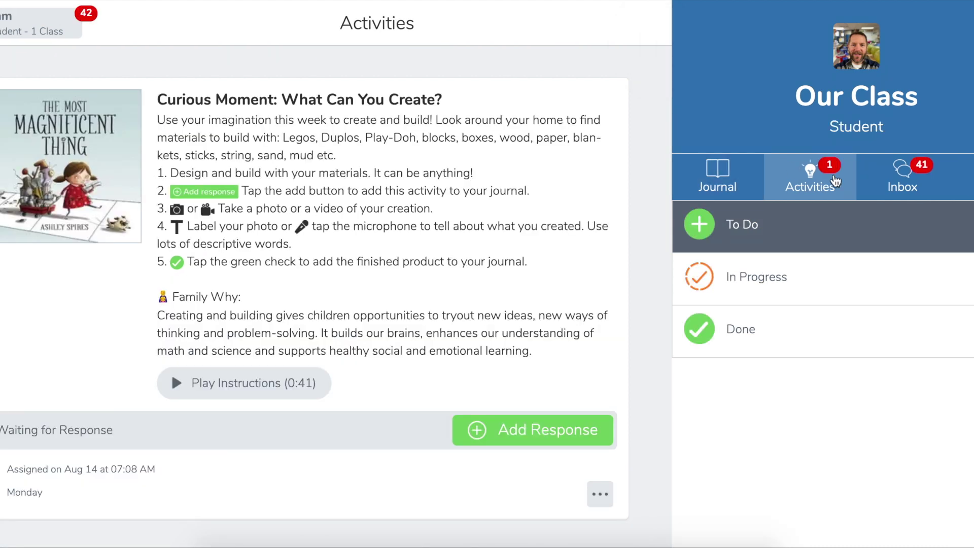
click(811, 180)
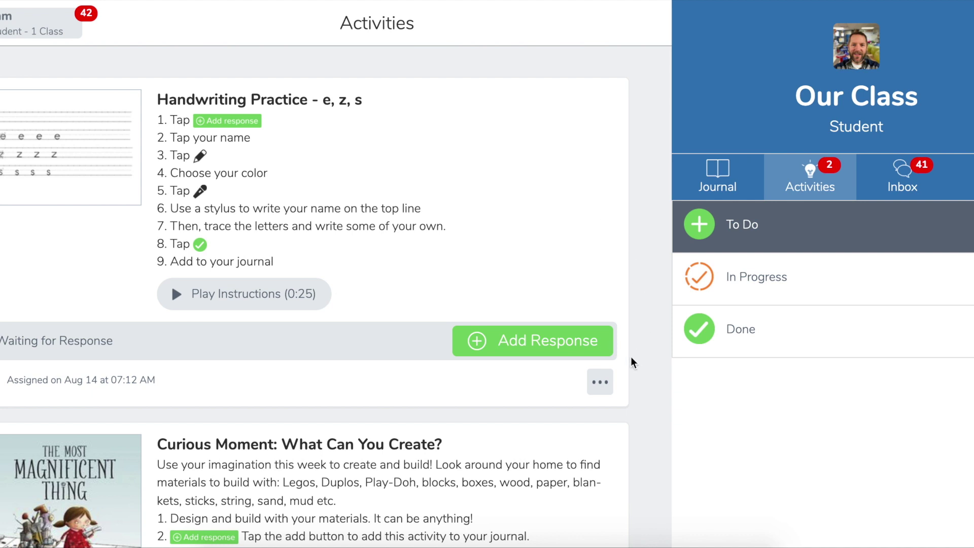
click(601, 383)
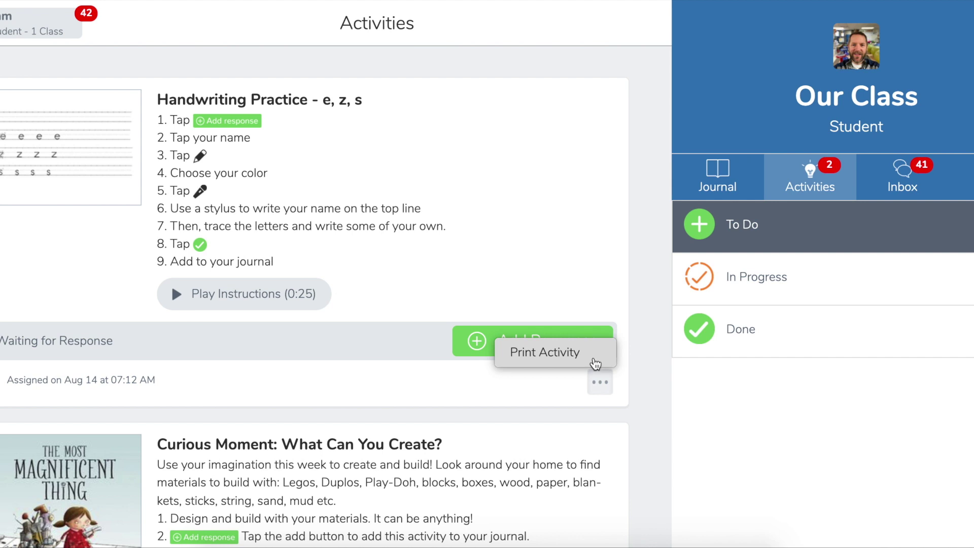
click(470, 346)
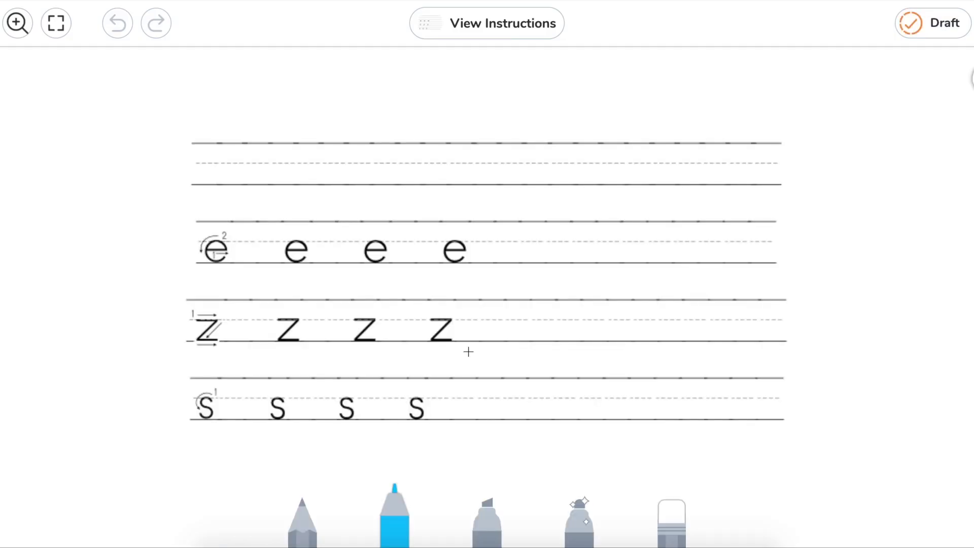
mouse_move(38, 336)
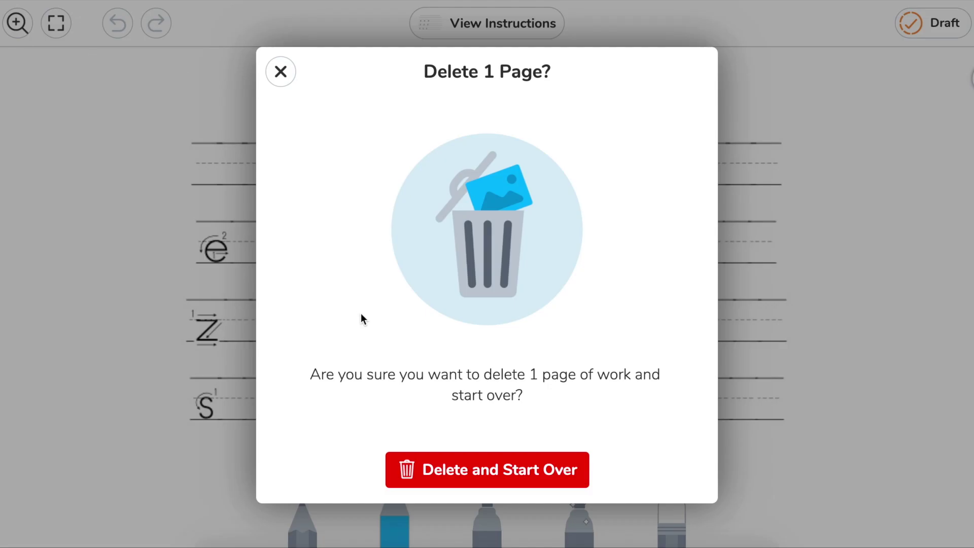
click(457, 485)
click(552, 304)
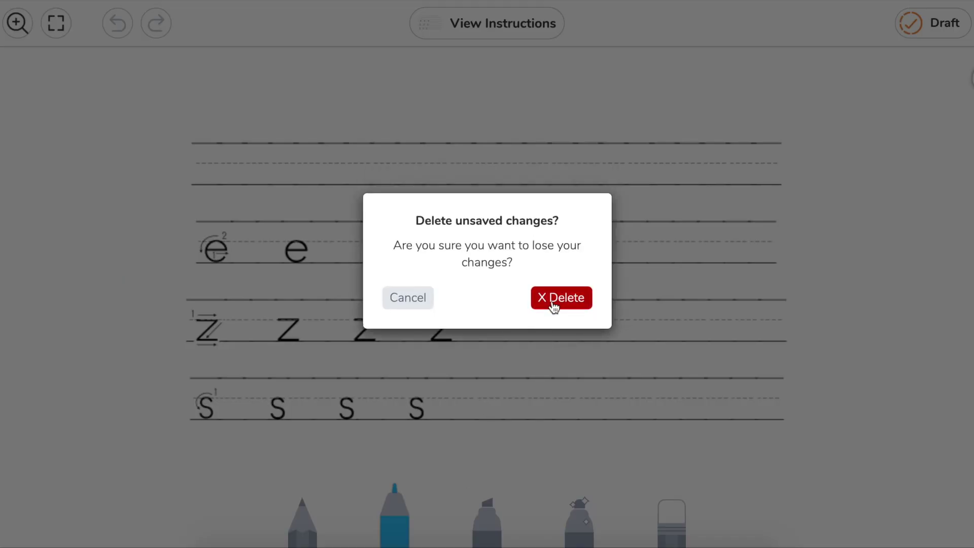
click(594, 381)
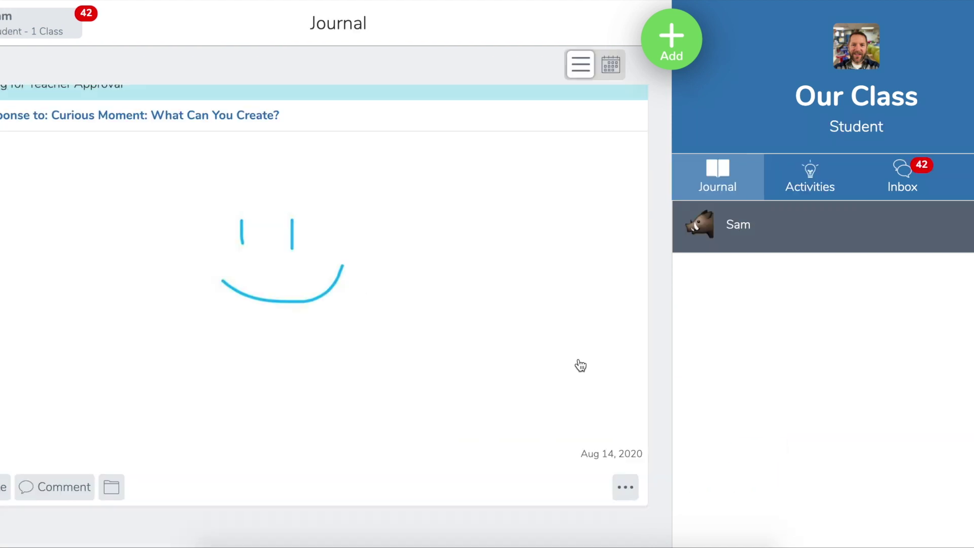
From the student's done activities, start another response to Curious Moment as a drawing.
click(795, 186)
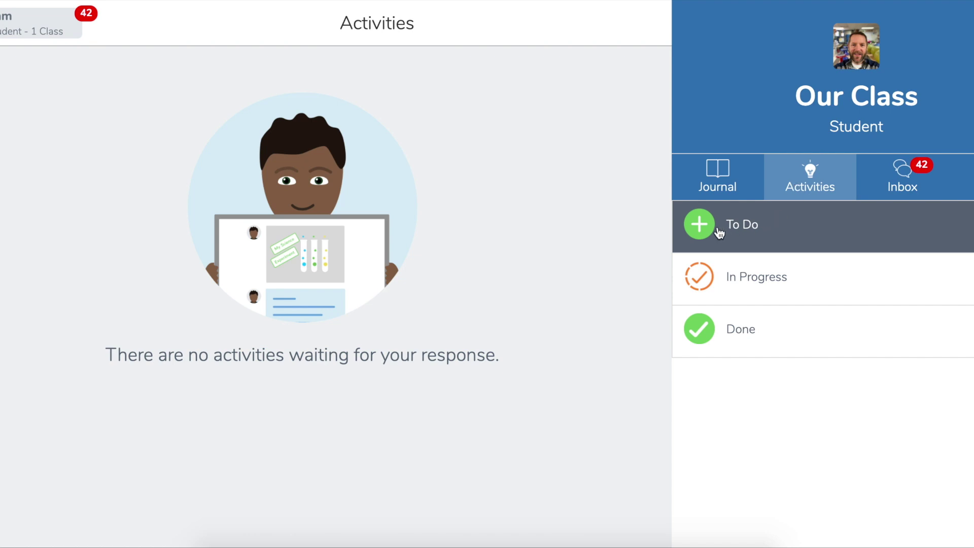
click(757, 339)
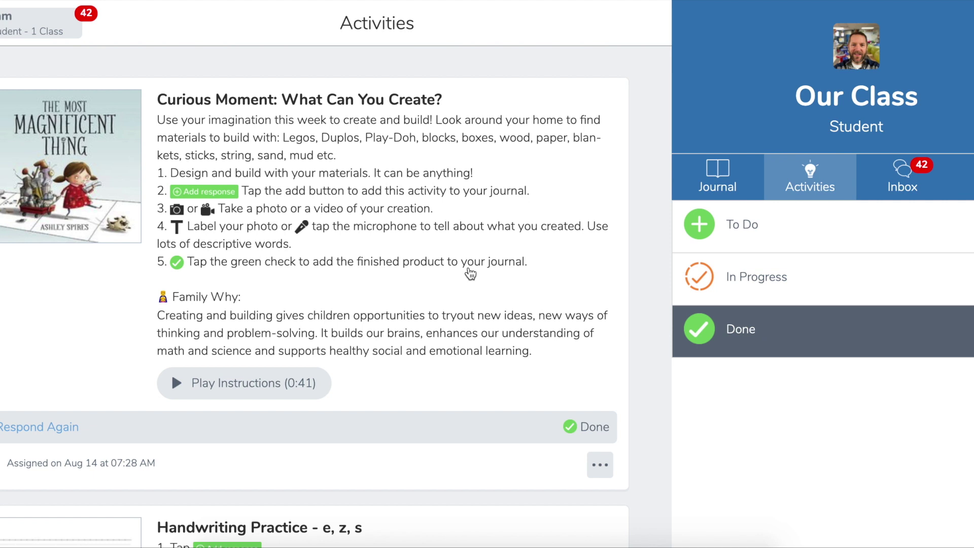
click(46, 431)
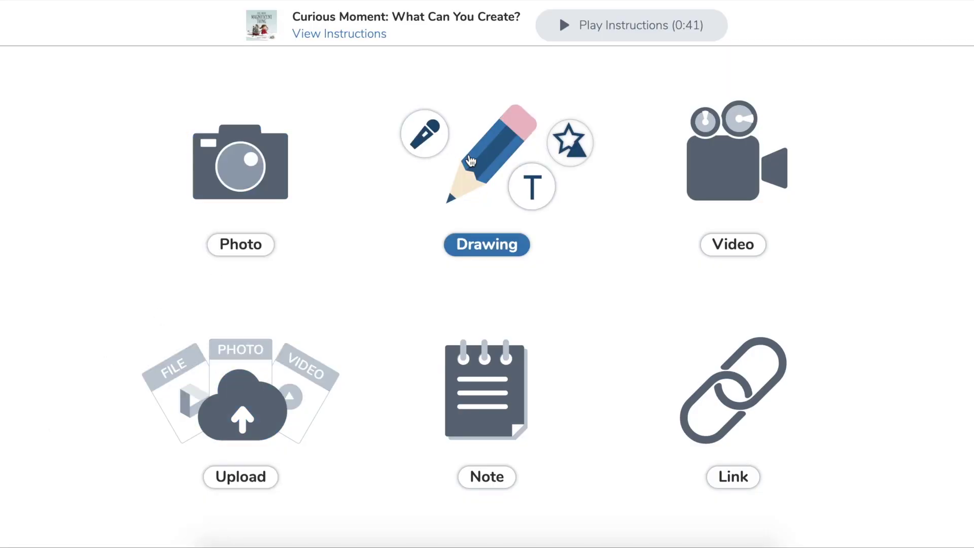
click(487, 242)
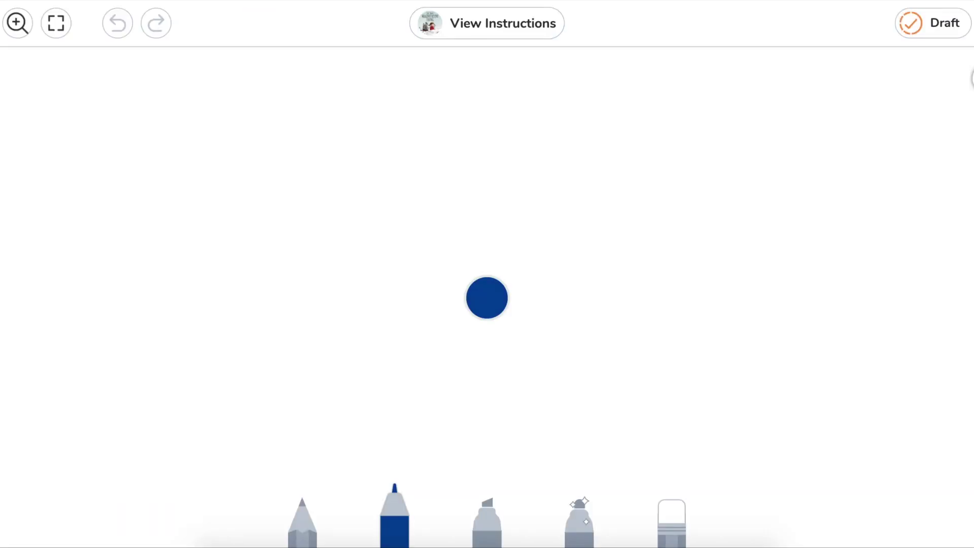
Draw several freehand pen strokes on the blank page of the drawing response.
click(560, 219)
mouse_move(252, 207)
mouse_down()
mouse_move(256, 252)
mouse_move(394, 236)
mouse_up()
click(289, 186)
click(345, 190)
click(619, 216)
drag(532, 278, 696, 260)
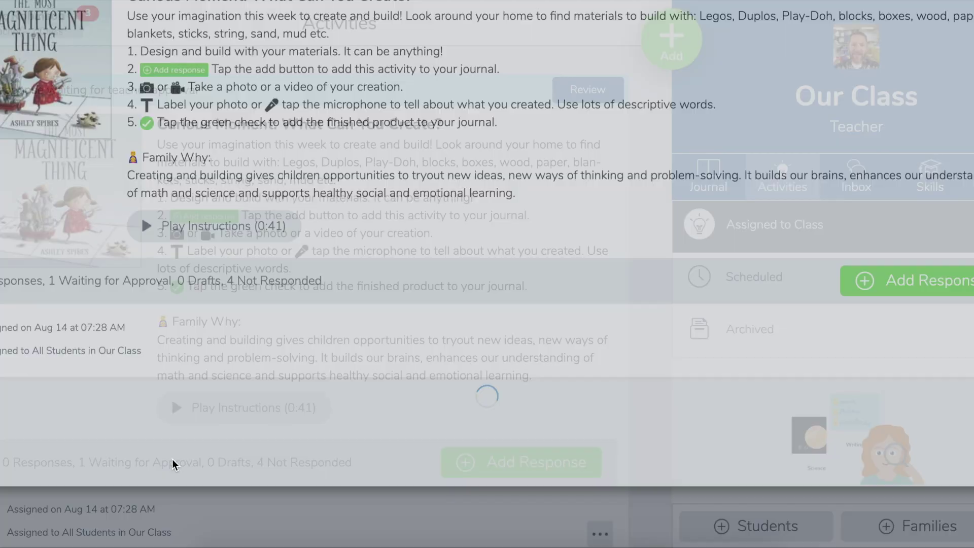
Open the student's blue smiley response to Curious Moment and permanently delete it from the class.
scroll(252, 362, down, 1)
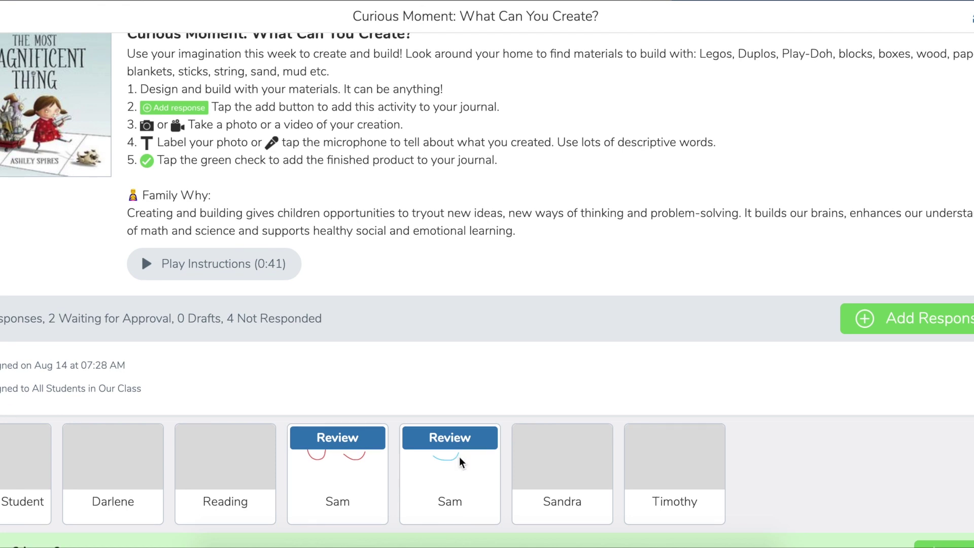
click(459, 461)
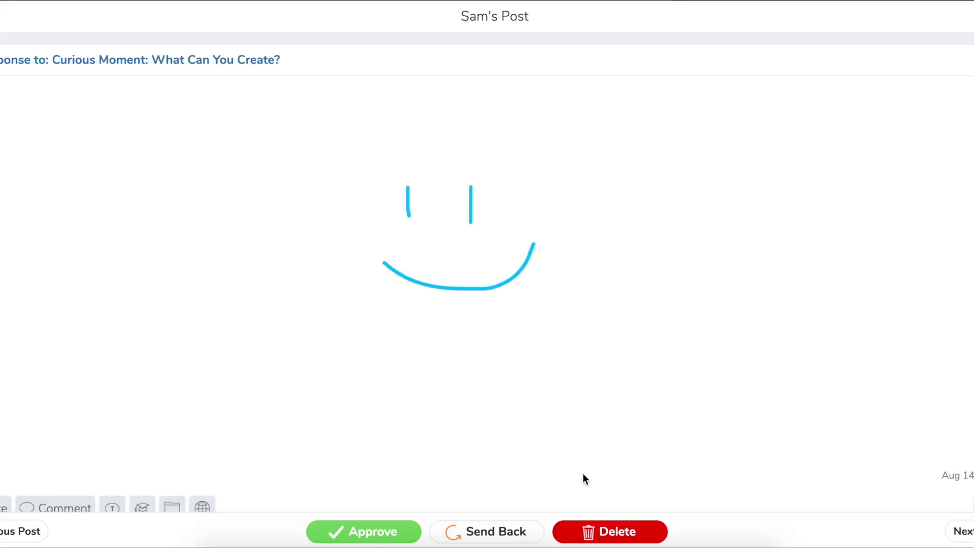
click(616, 537)
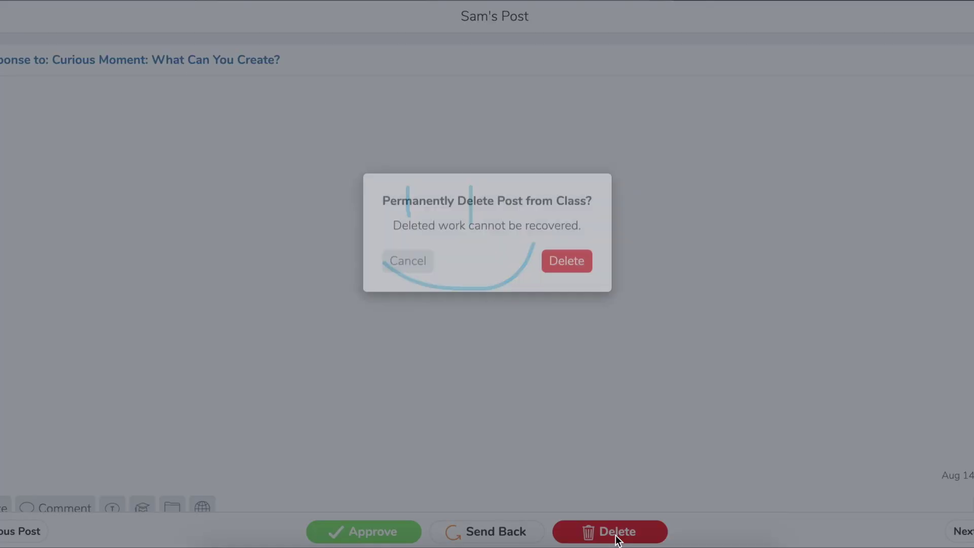
click(567, 279)
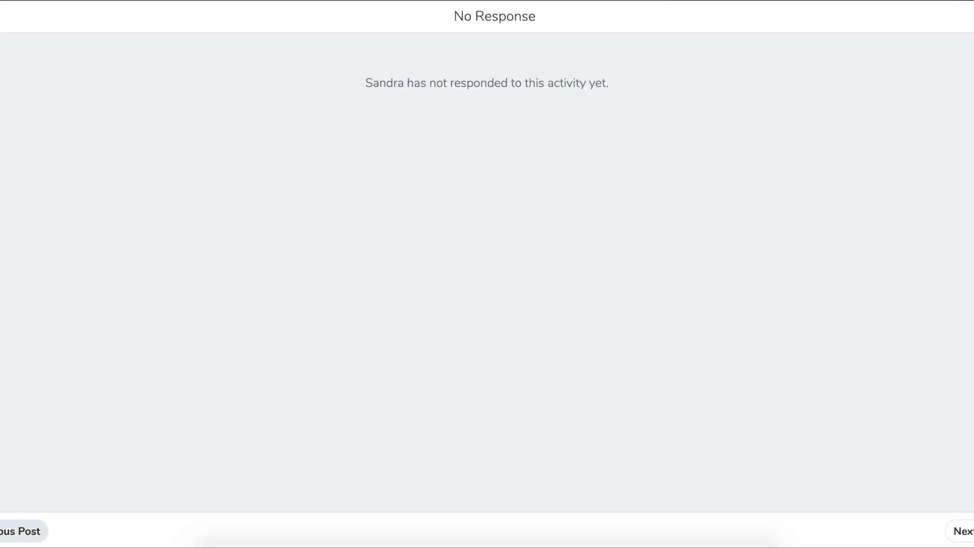
Go back to the same student's red two-smiley response to Curious Moment and approve it.
click(23, 531)
click(25, 532)
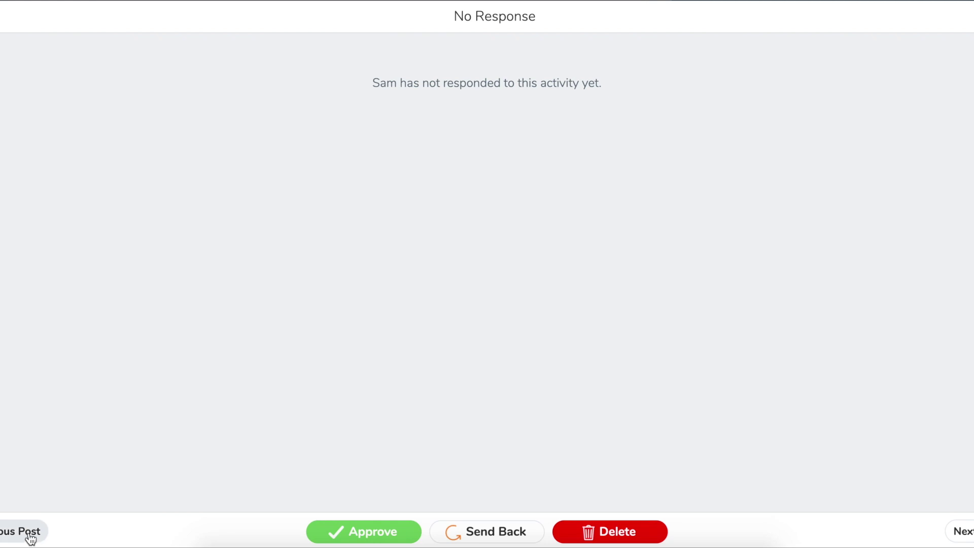
click(366, 537)
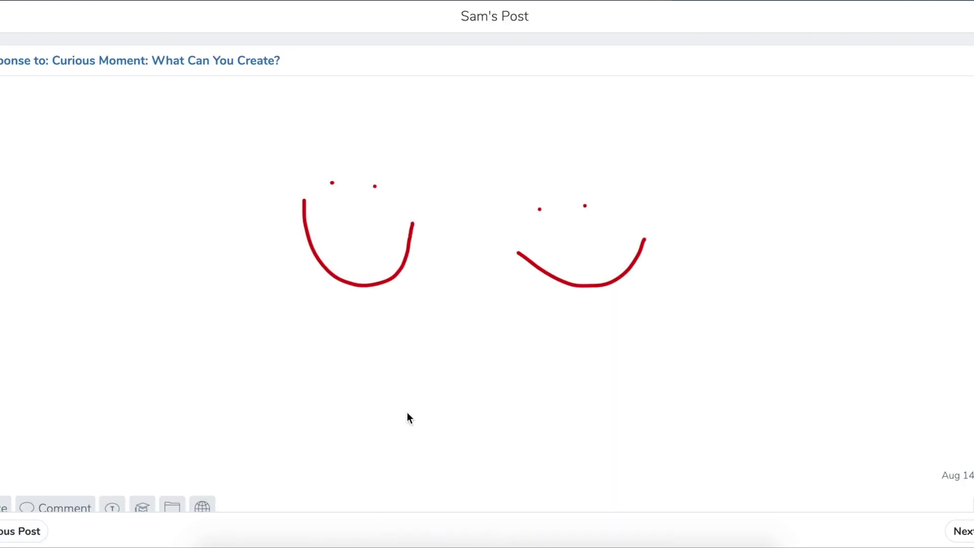
Review the Curious Moment activity's student responses, and view the activity's extra options in the teacher's class activities.
click(232, 60)
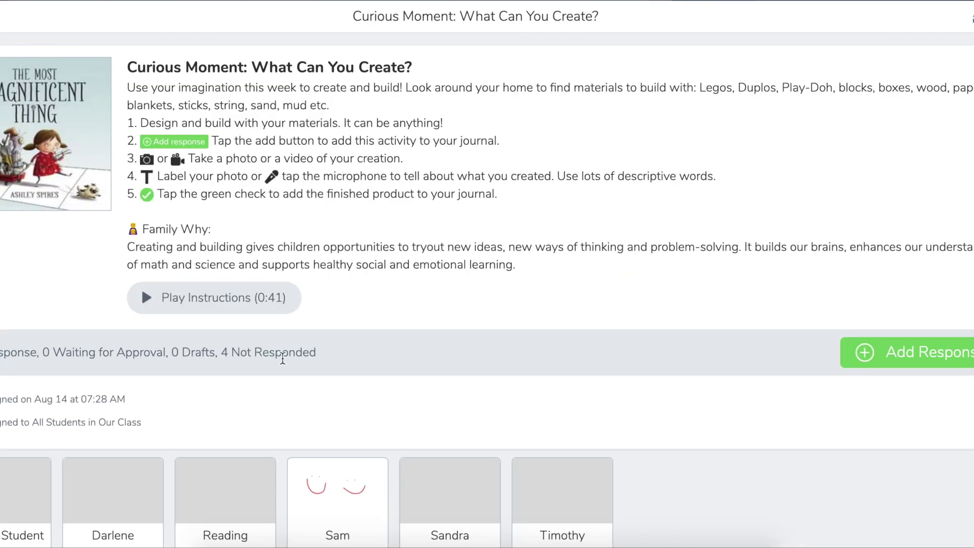
scroll(280, 355, down, 1)
scroll(79, 87, up, 1)
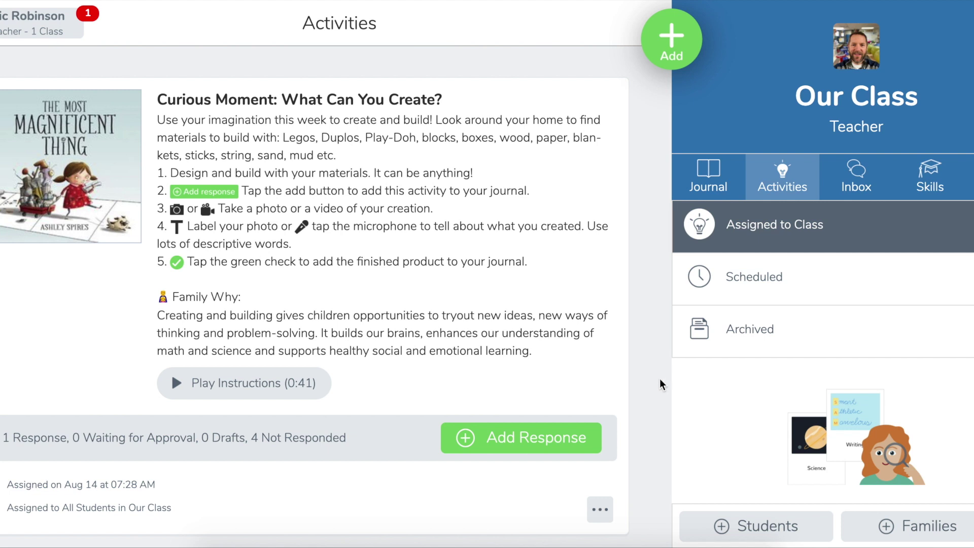
click(600, 509)
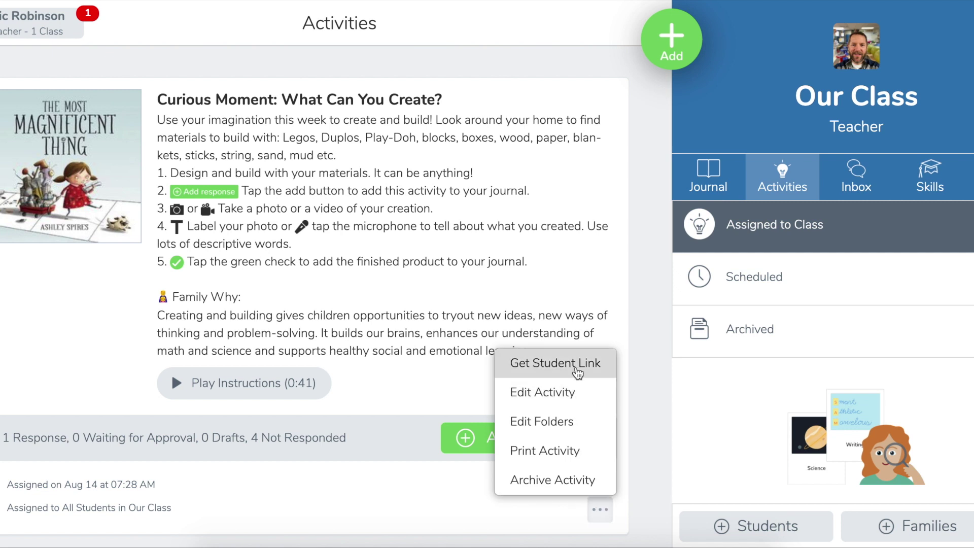
click(637, 314)
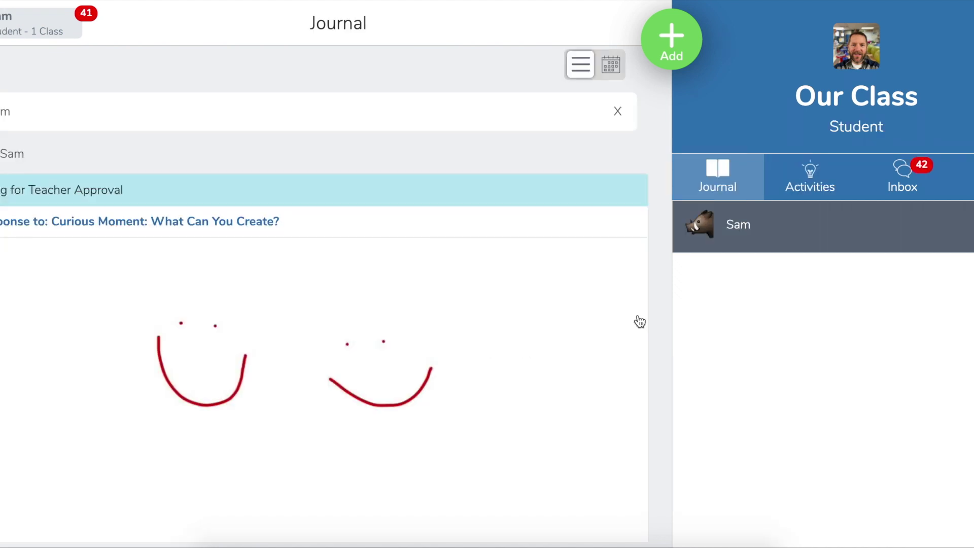
In the student account, show the done activities and view the extra options of Curious Moment.
click(809, 186)
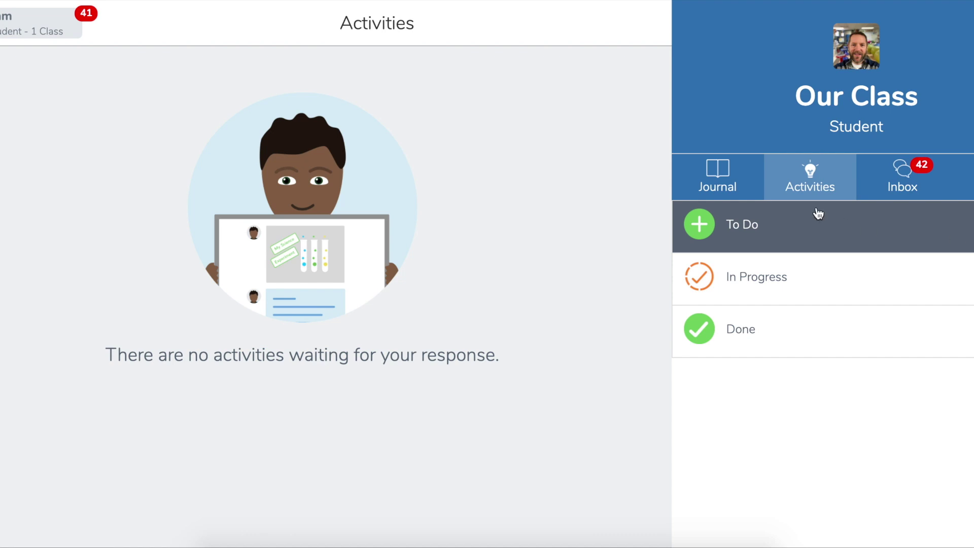
click(766, 351)
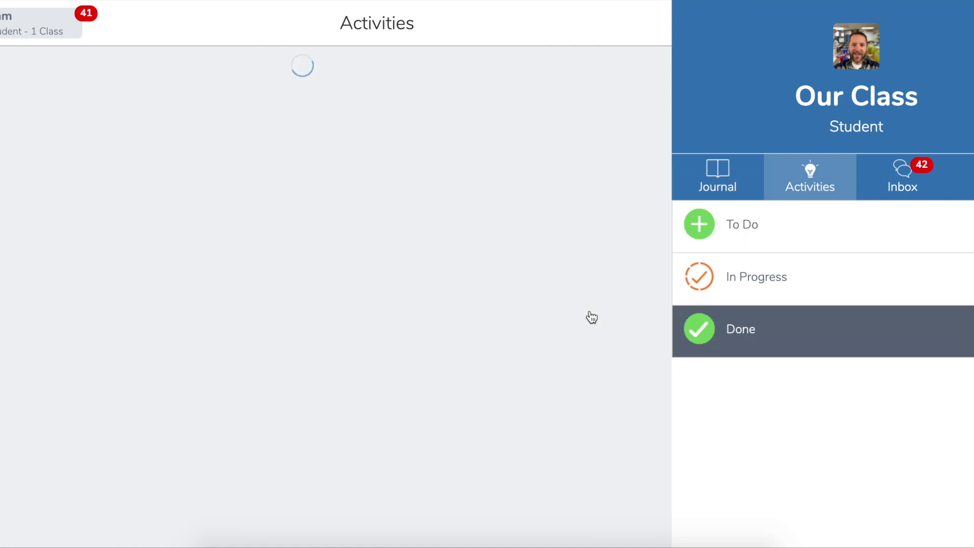
click(601, 429)
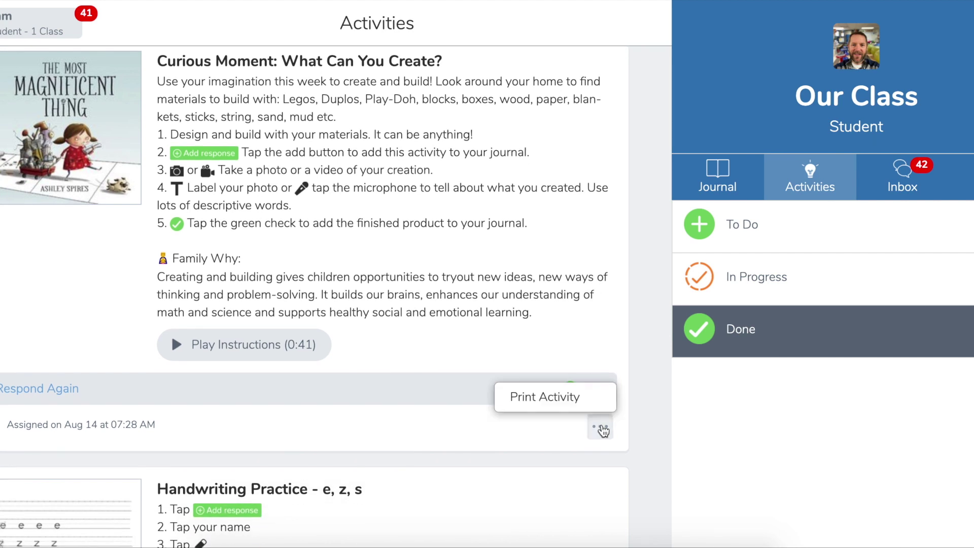